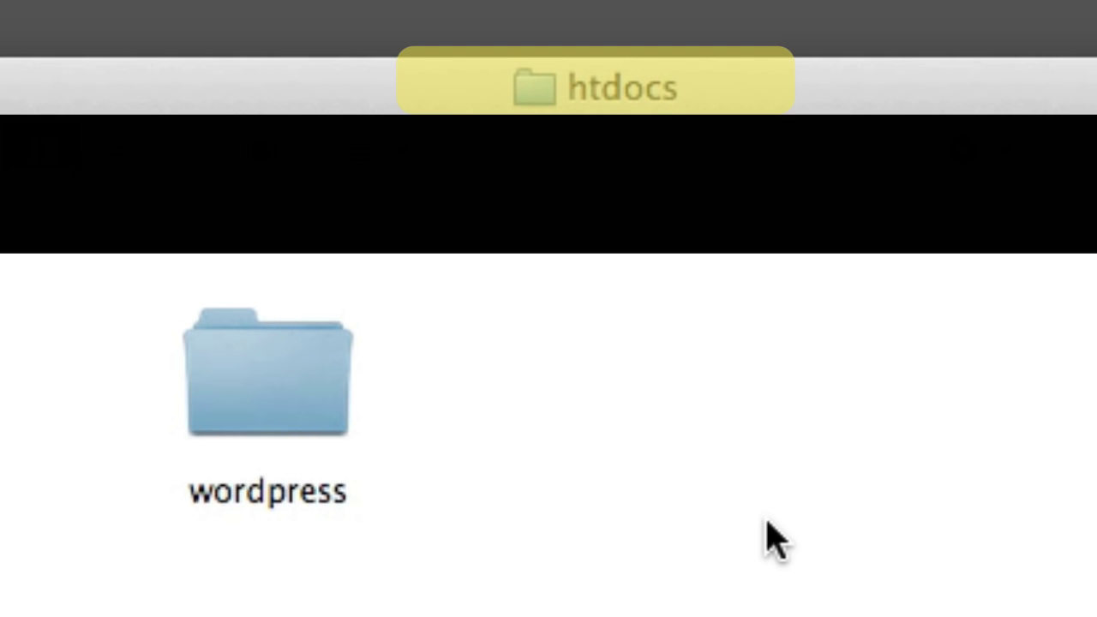
Step: Select and then deselect the wordpress folder in htdocs before moving to Firefox
click(242, 380)
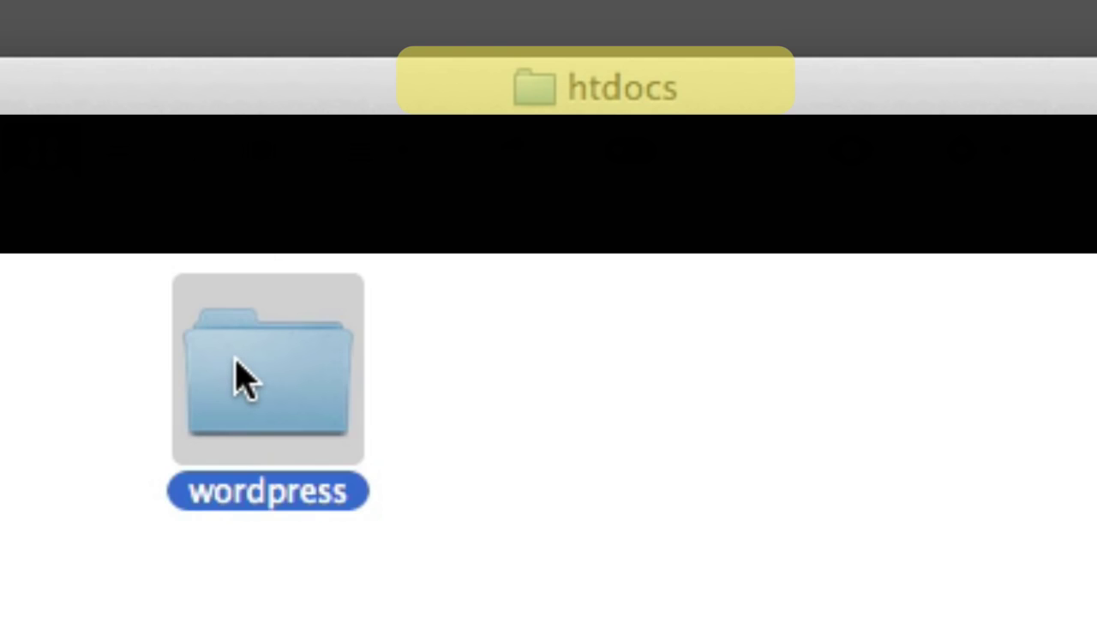
click(681, 425)
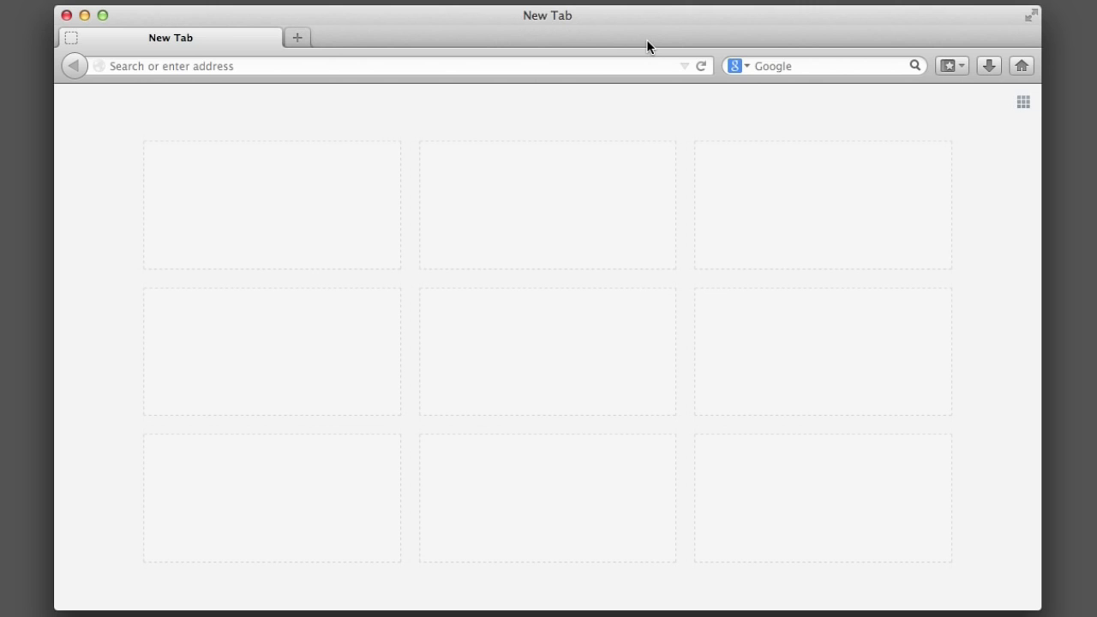
Step: Try the localhost address suggestions in Firefox, removing the :8888 port from the address
key(super+l)
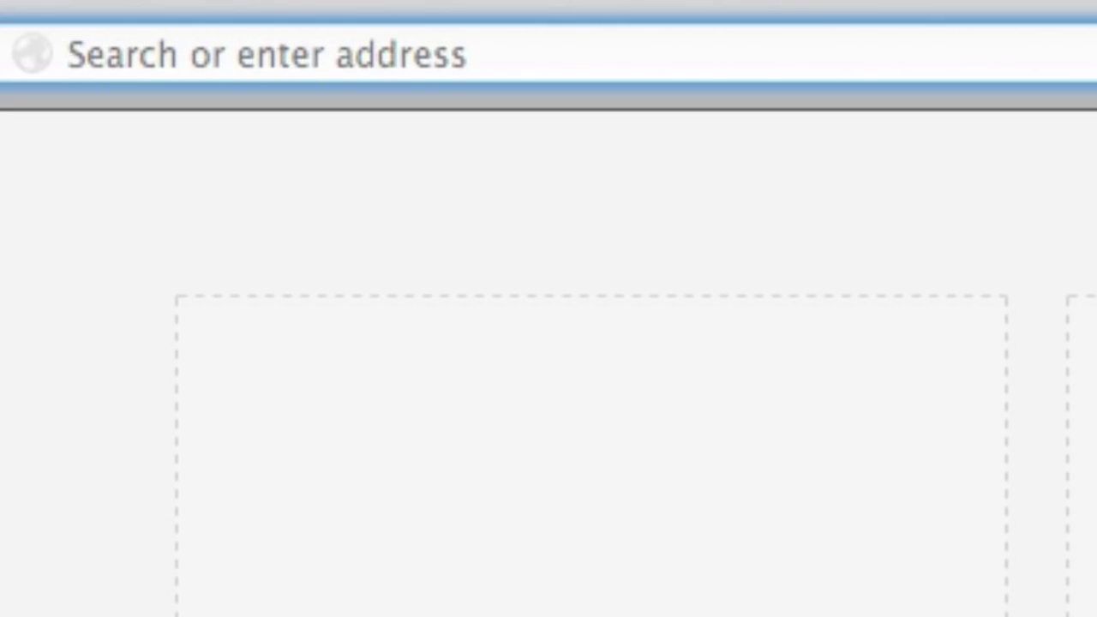
text(localhost:8888)
key(Down)
key(Return)
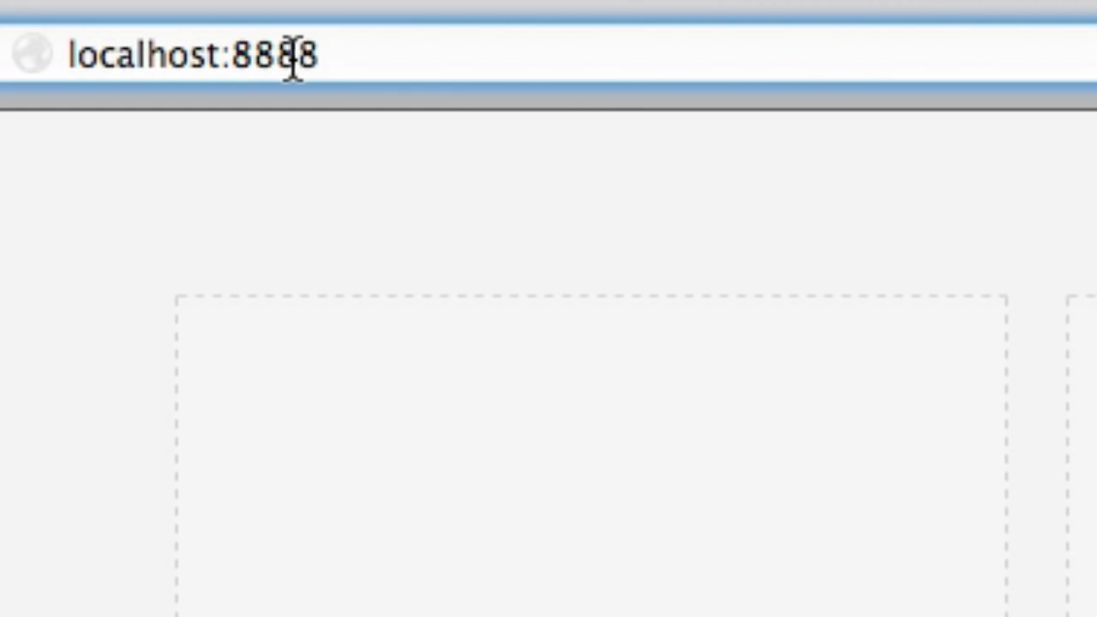
drag(221, 54, 486, 120)
key(BackSpace)
key(Down)
key(Return)
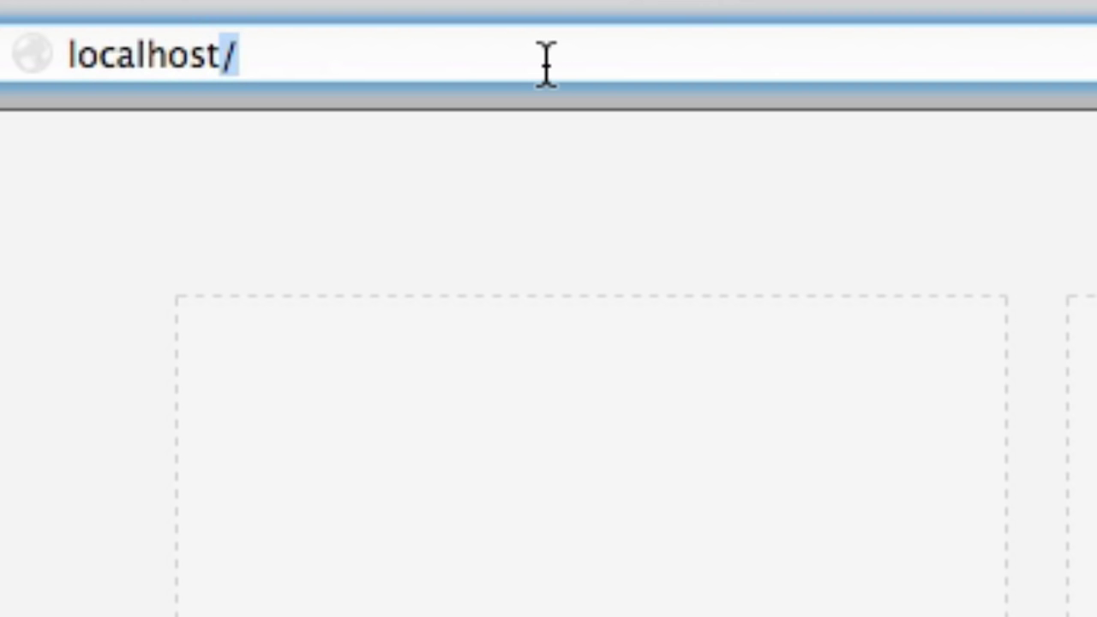
Step: Load localhost:8888 to show the Index of / page listing wordpress/
key(Right)
key(BackSpace)
text(:)
key(BackSpace)
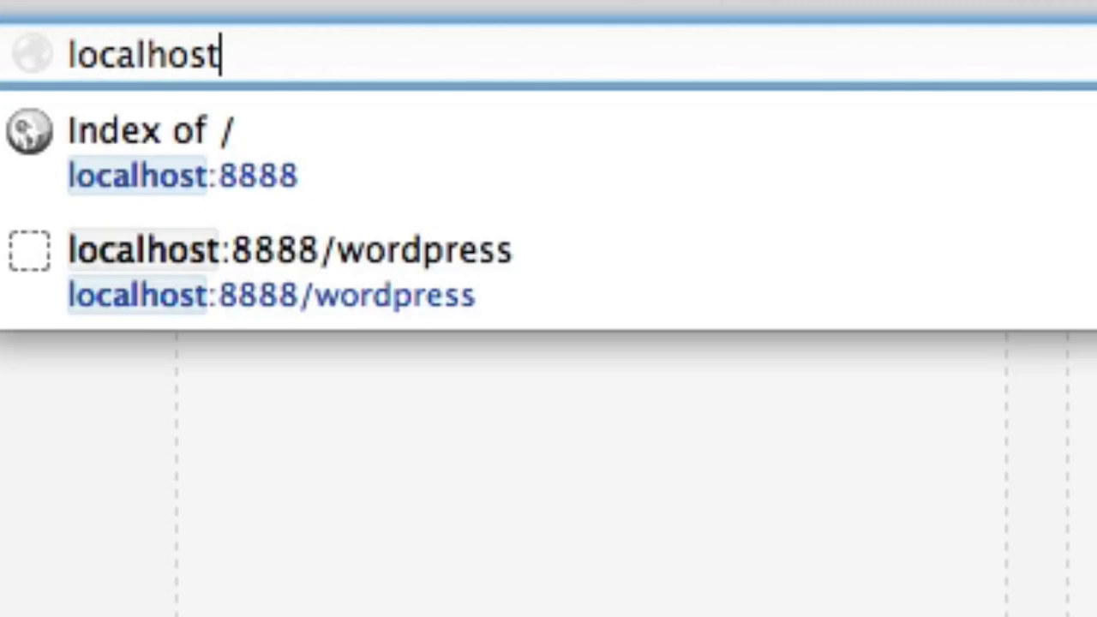
text(:8888)
key(Return)
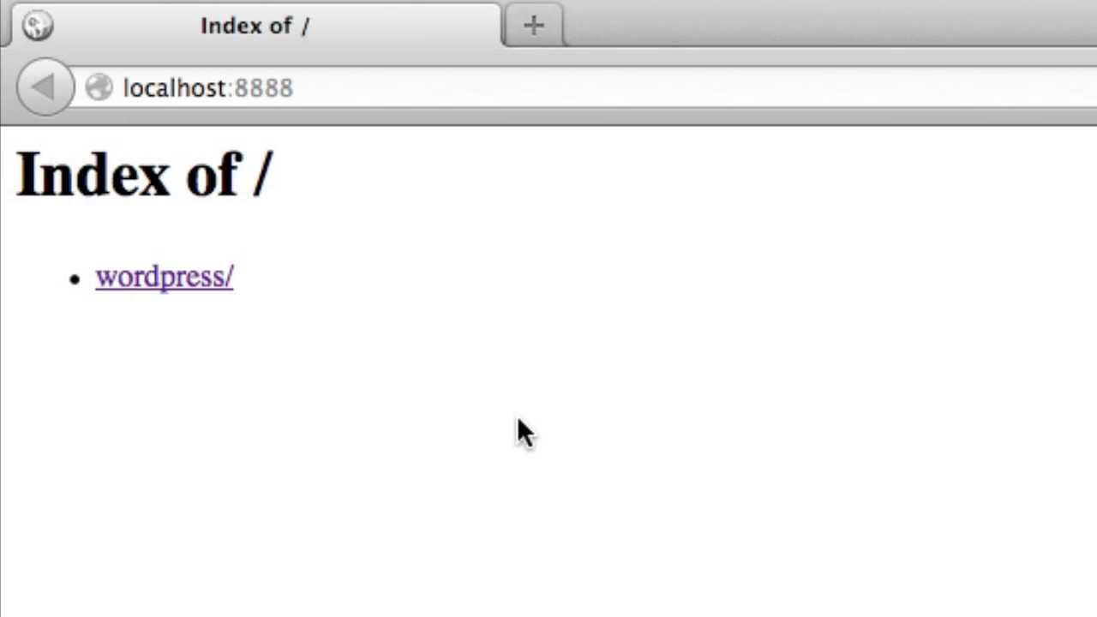
drag(19, 171, 333, 165)
Step: Create a new folder named test1 in htdocs
click(336, 176)
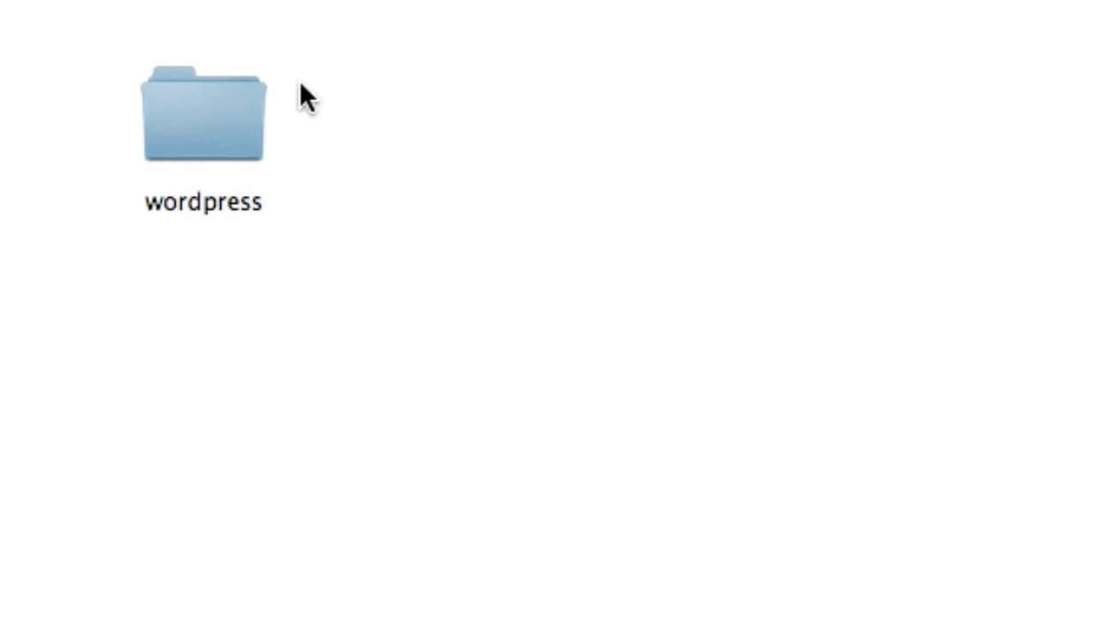
right_click(531, 173)
click(544, 187)
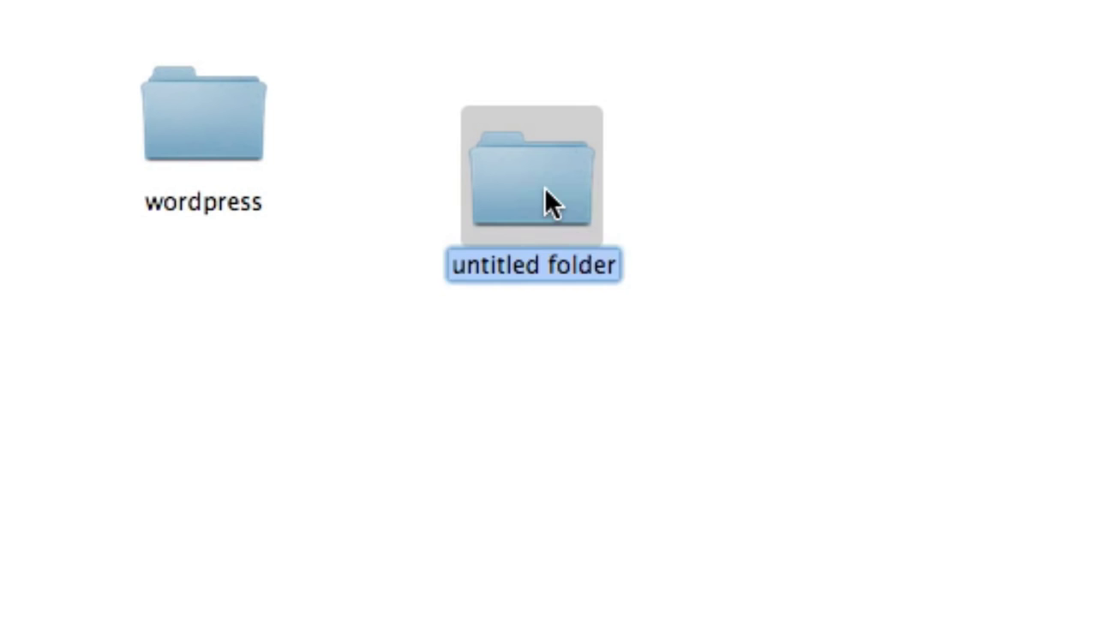
text(test1)
key(Return)
Step: Add a test2 folder and reload localhost:8888 so test1/, test2/ and wordpress/ appear
right_click(953, 179)
click(956, 183)
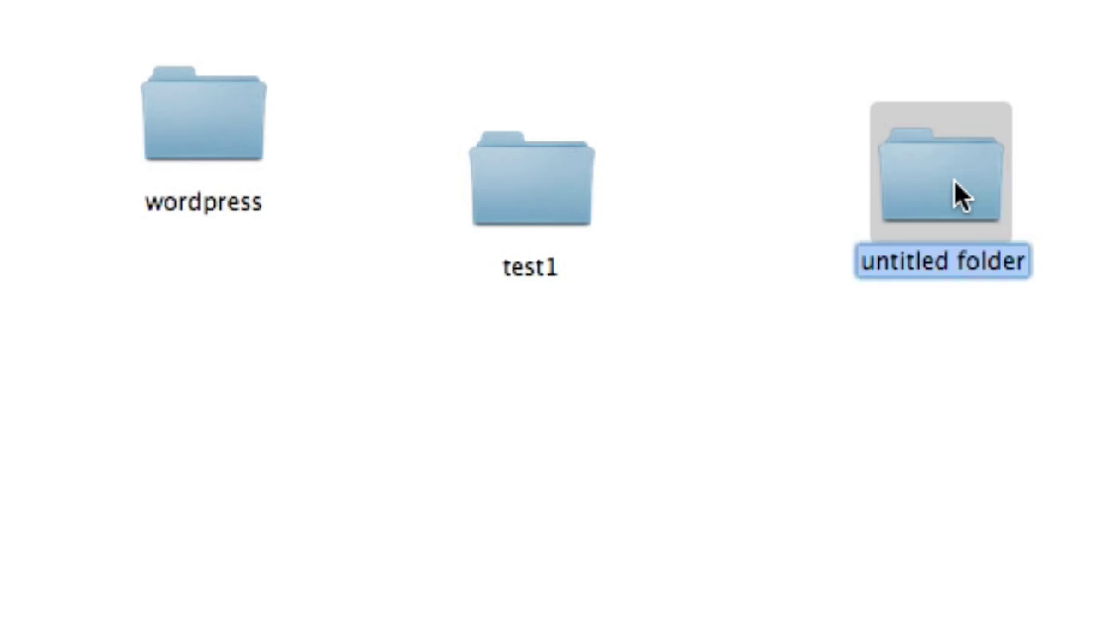
text(test2)
key(Return)
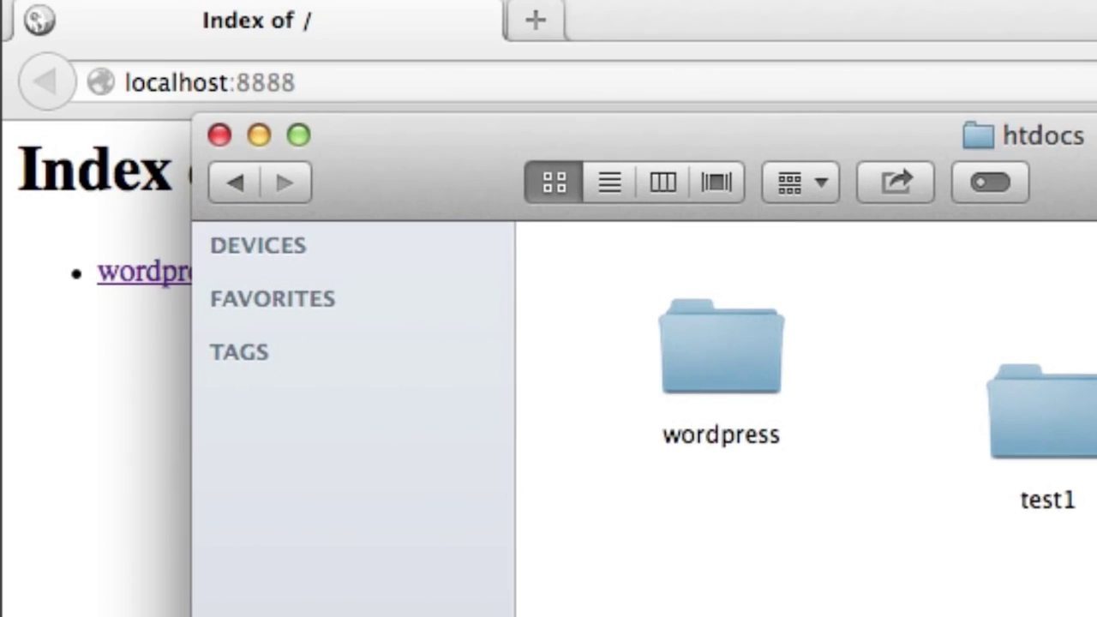
key(super+Tab)
key(super+r)
drag(49, 167, 272, 196)
click(272, 197)
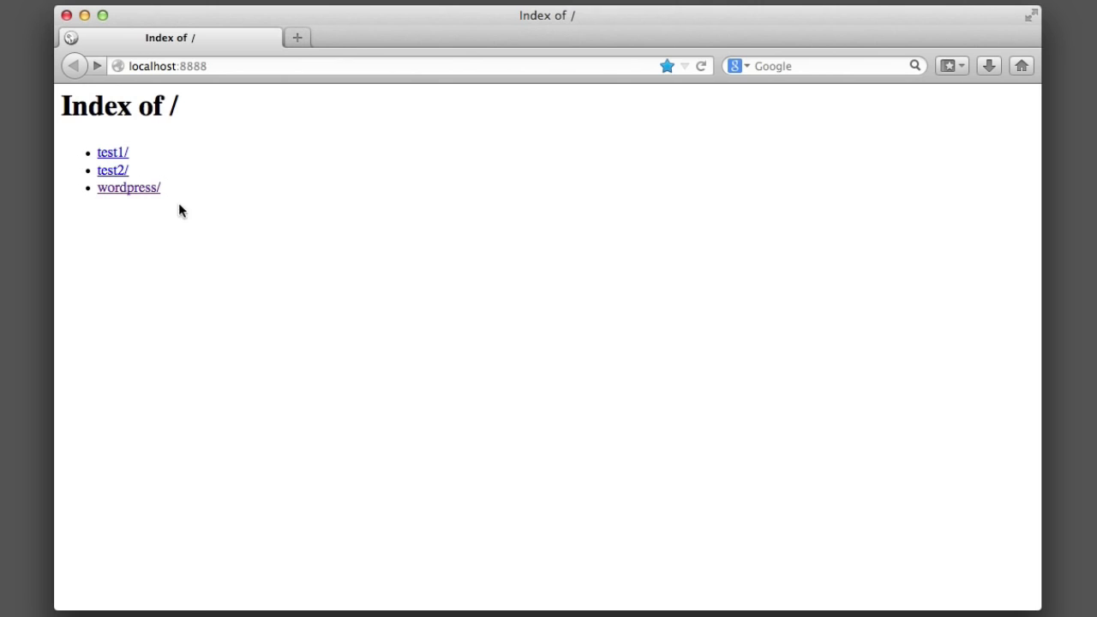
Step: Open the wordpress/ site and begin the wp-config.php setup to reach the database form
click(147, 189)
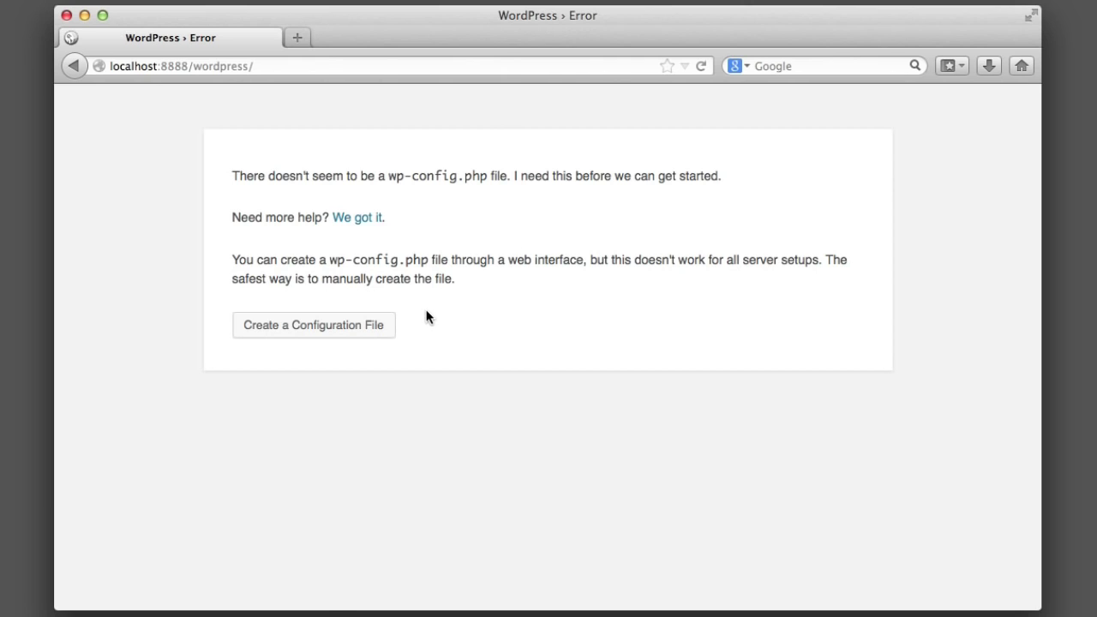
click(314, 325)
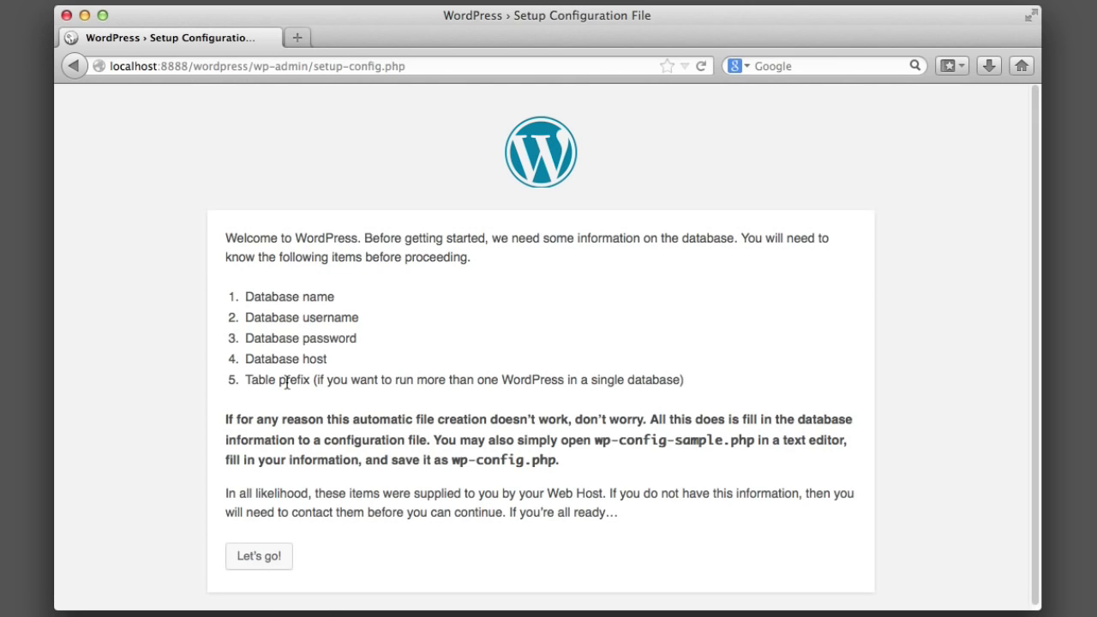
click(276, 557)
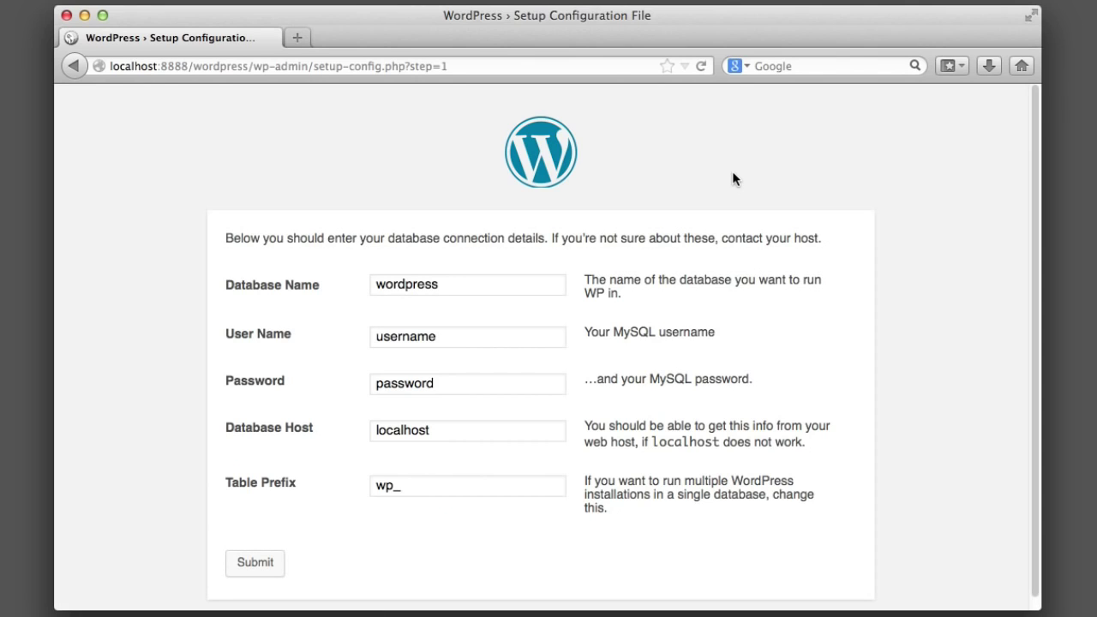
Step: Set the database name to learningWordPress and the user name to root
click(539, 284)
key(BackSpace)
key(BackSpace)
key(BackSpace)
key(BackSpace)
key(BackSpace)
key(BackSpace)
key(BackSpace)
key(BackSpace)
key(BackSpace)
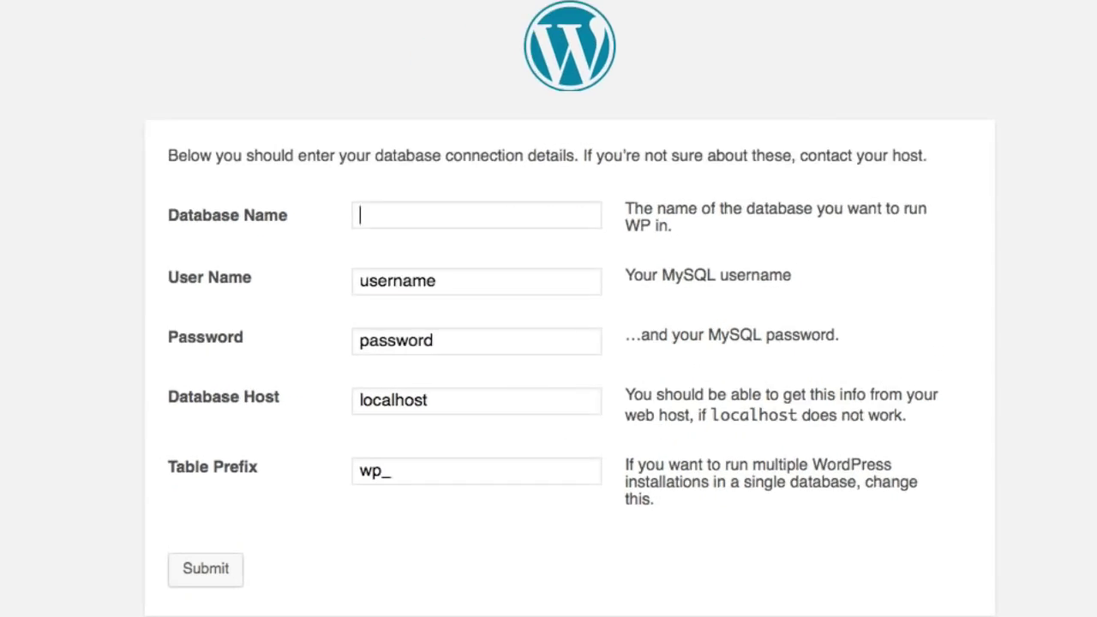
text(learningWordPress)
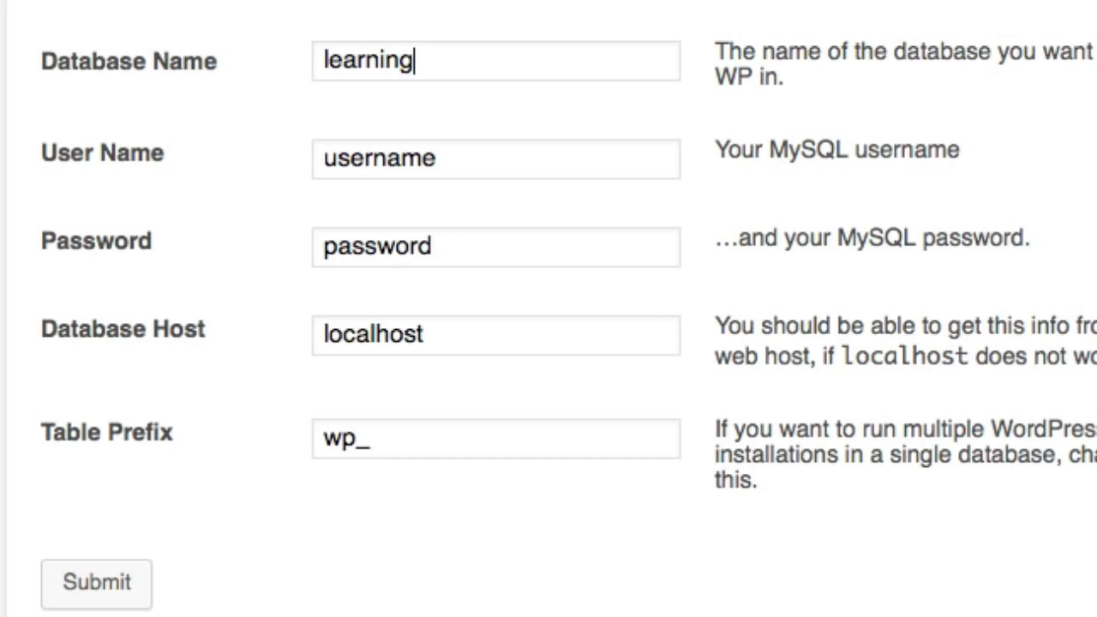
click(528, 161)
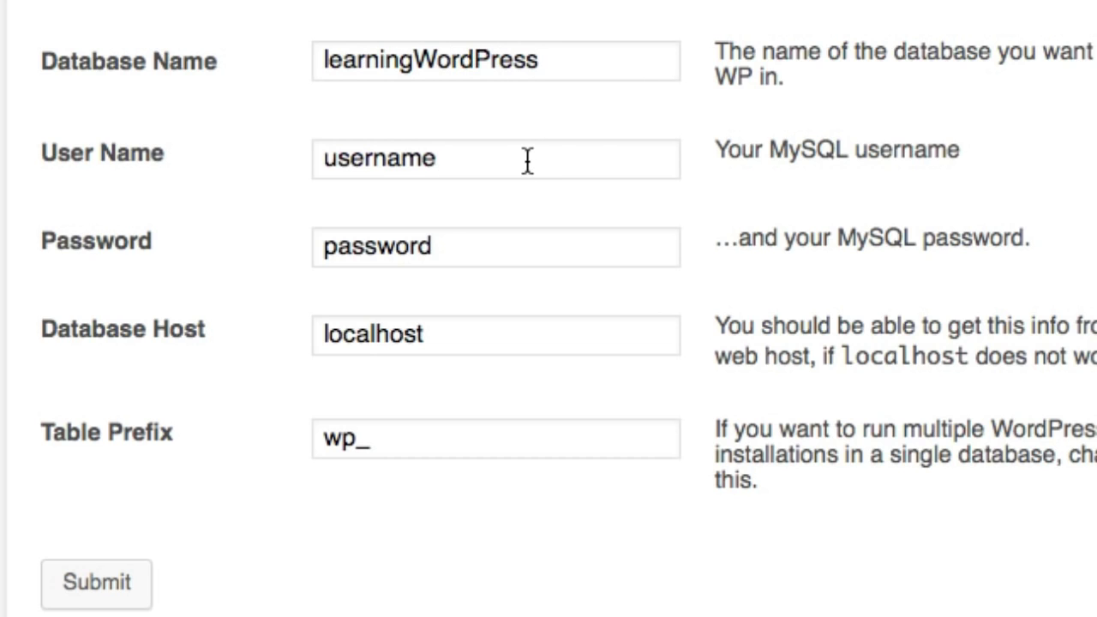
key(BackSpace)
key(BackSpace)
key(BackSpace)
key(BackSpace)
key(BackSpace)
key(BackSpace)
key(BackSpace)
key(BackSpace)
text(root)
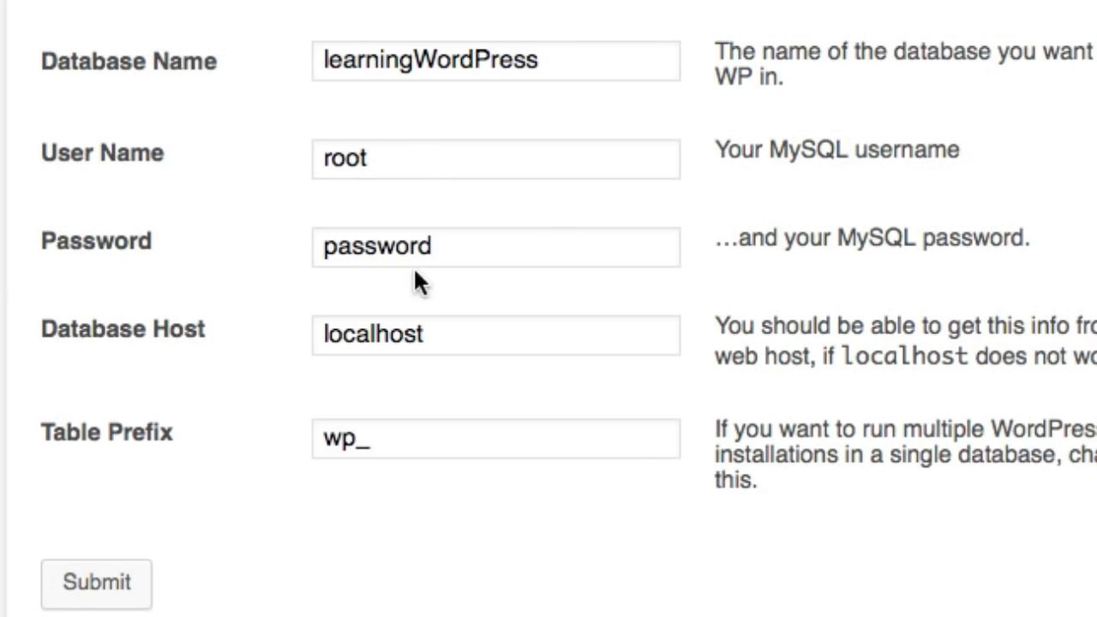
Step: Replace the placeholder with the MySQL password, clearing and retyping it once
click(482, 252)
double_click(483, 253)
key(BackSpace)
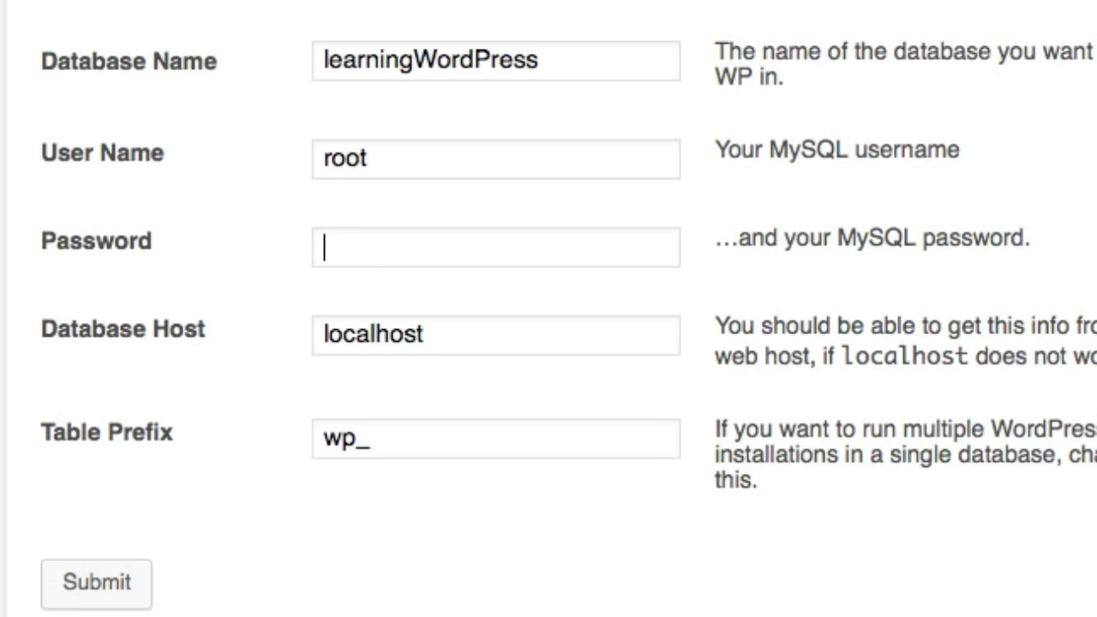
text(root)
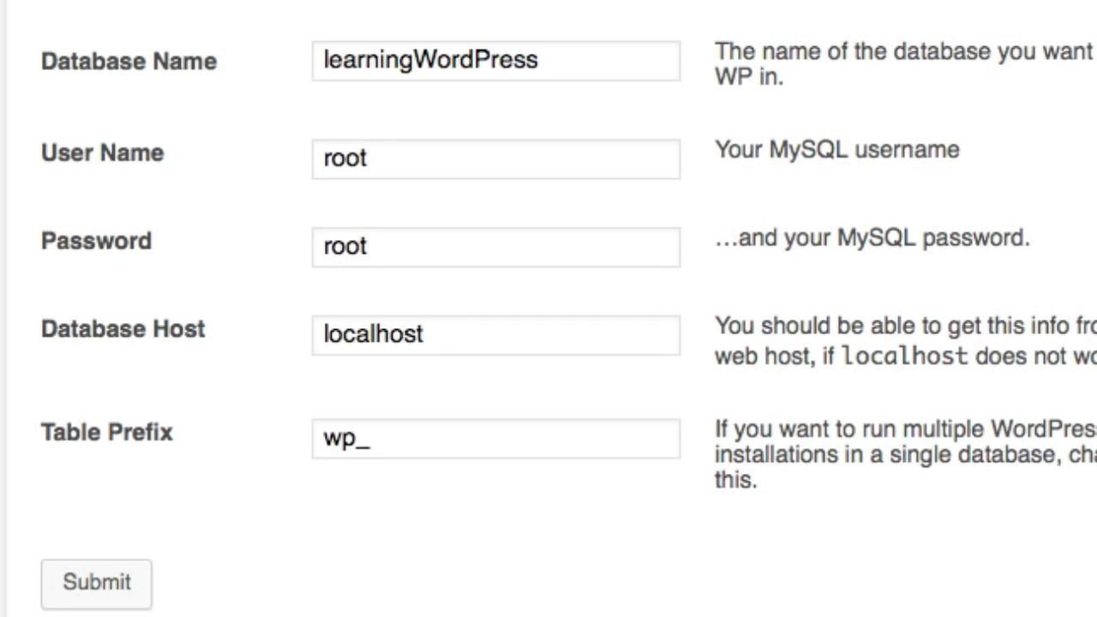
scroll(488, 254, down, 1)
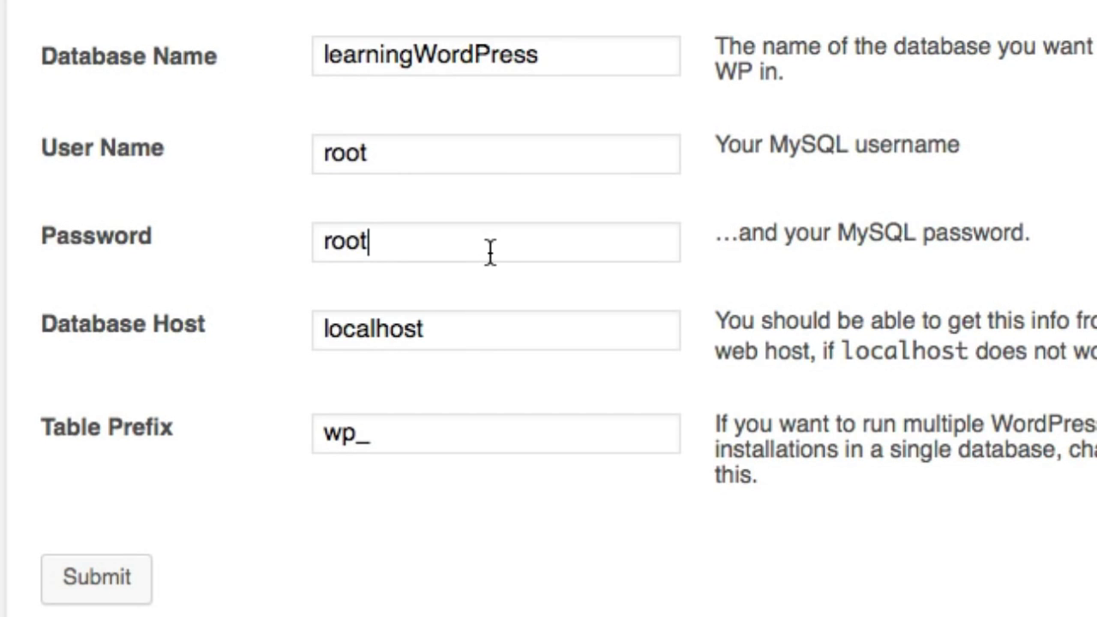
key(super+a)
key(BackSpace)
text(root)
key(Tab)
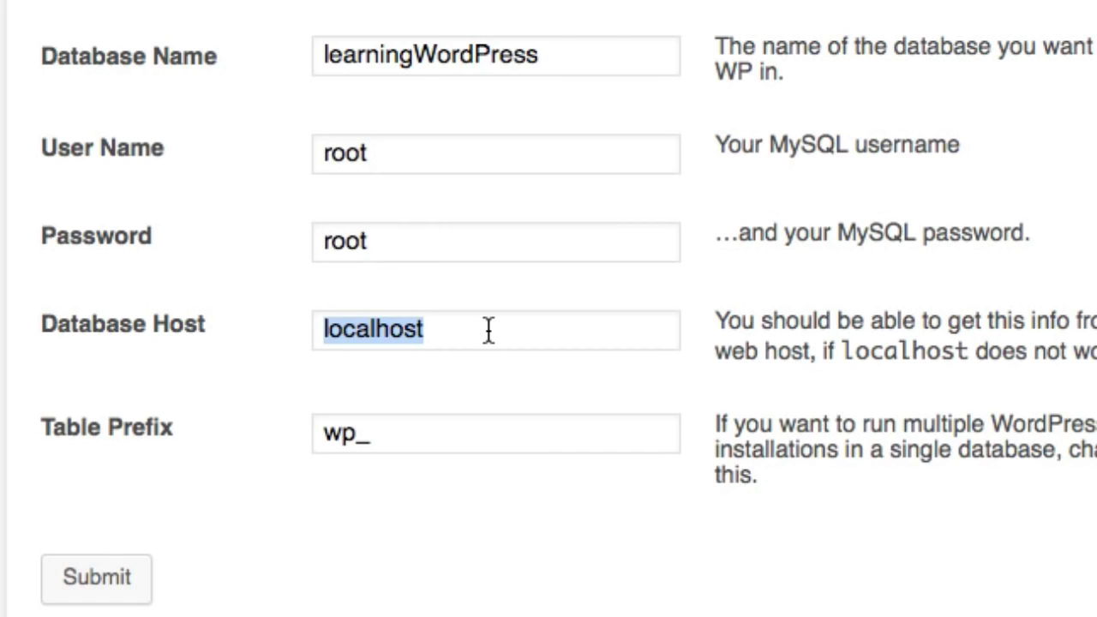
Step: Change the table prefix to wp_testsite
click(399, 439)
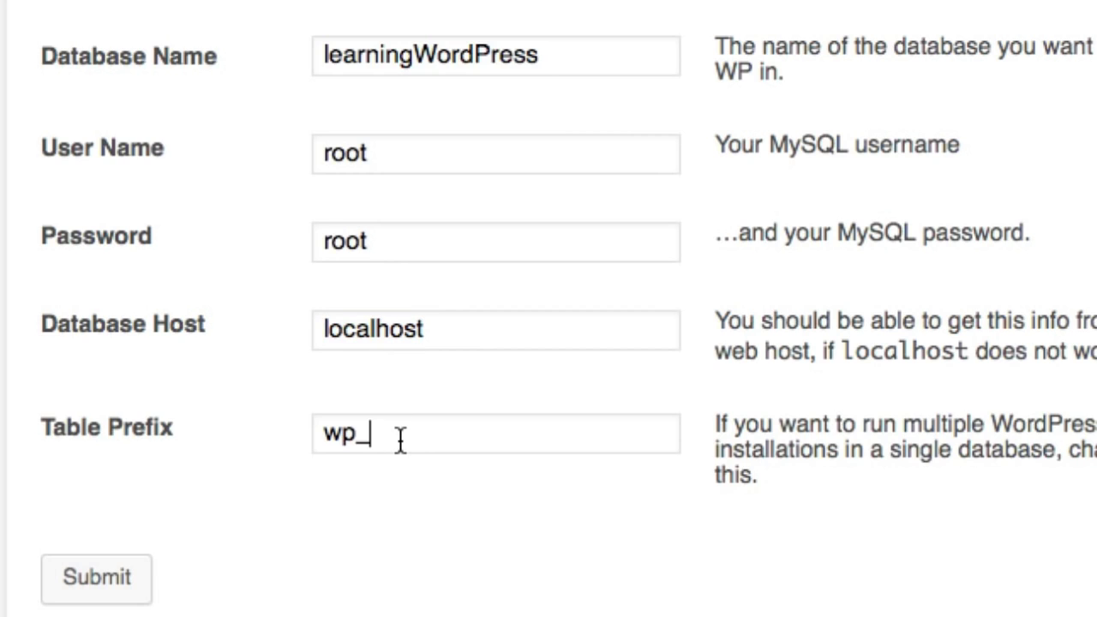
text(testsite)
scroll(435, 408, down, 1)
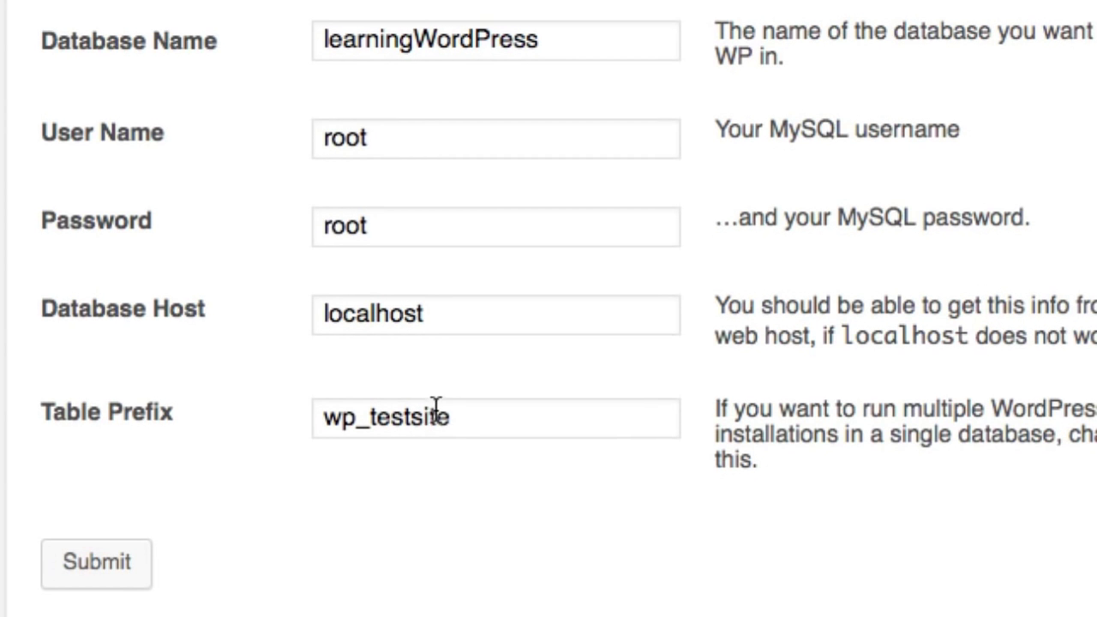
drag(326, 417, 354, 418)
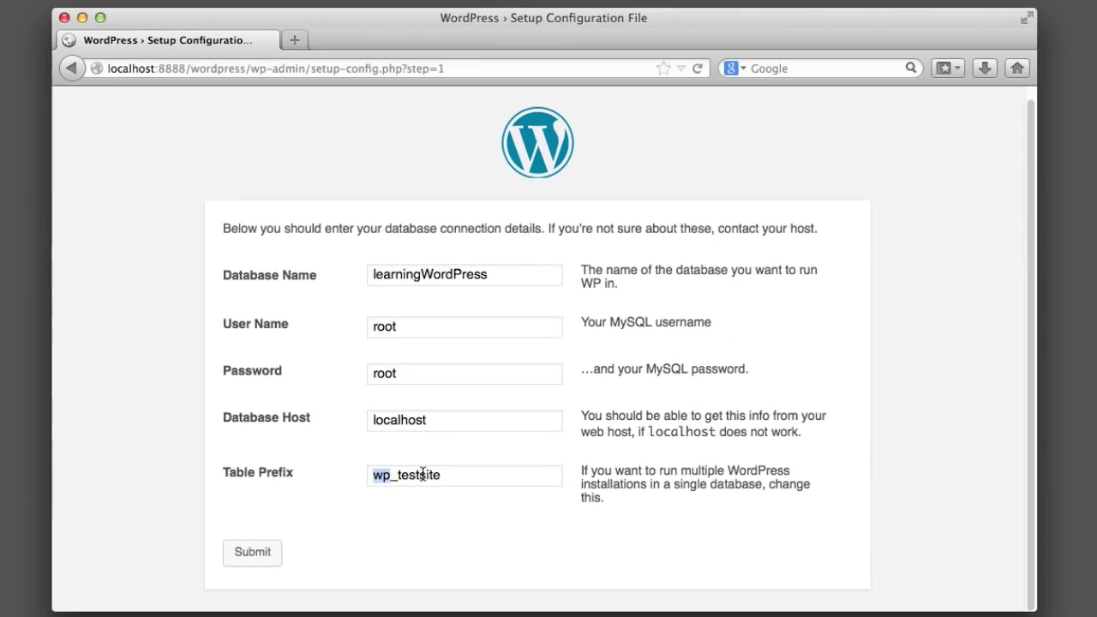
click(422, 474)
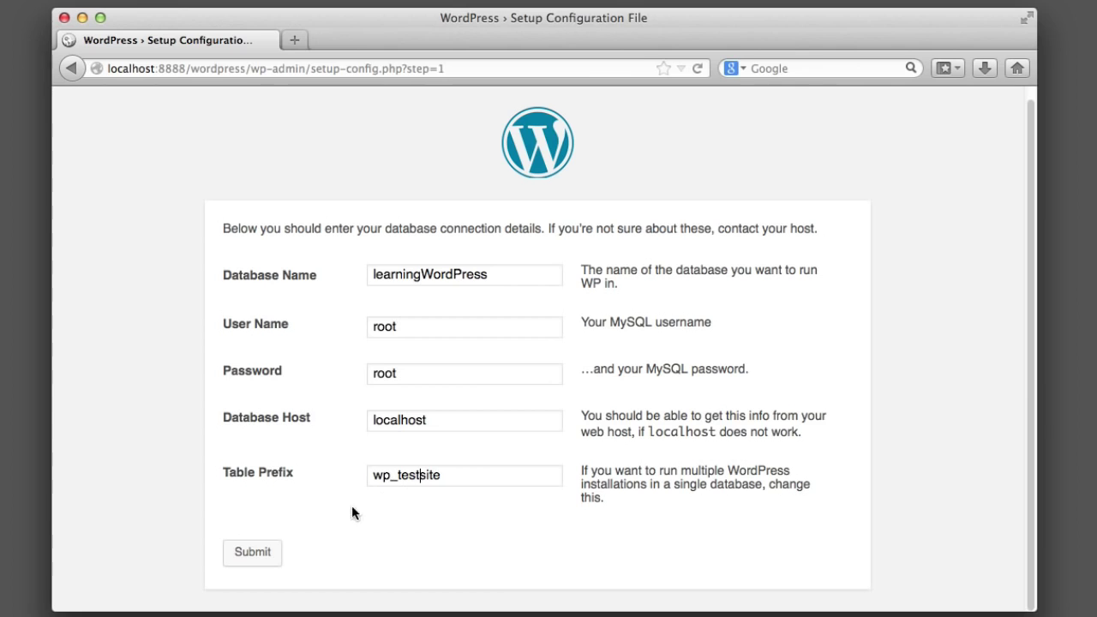
Step: Submit the database details, run the install, and install WordPress with the entered site details
click(274, 553)
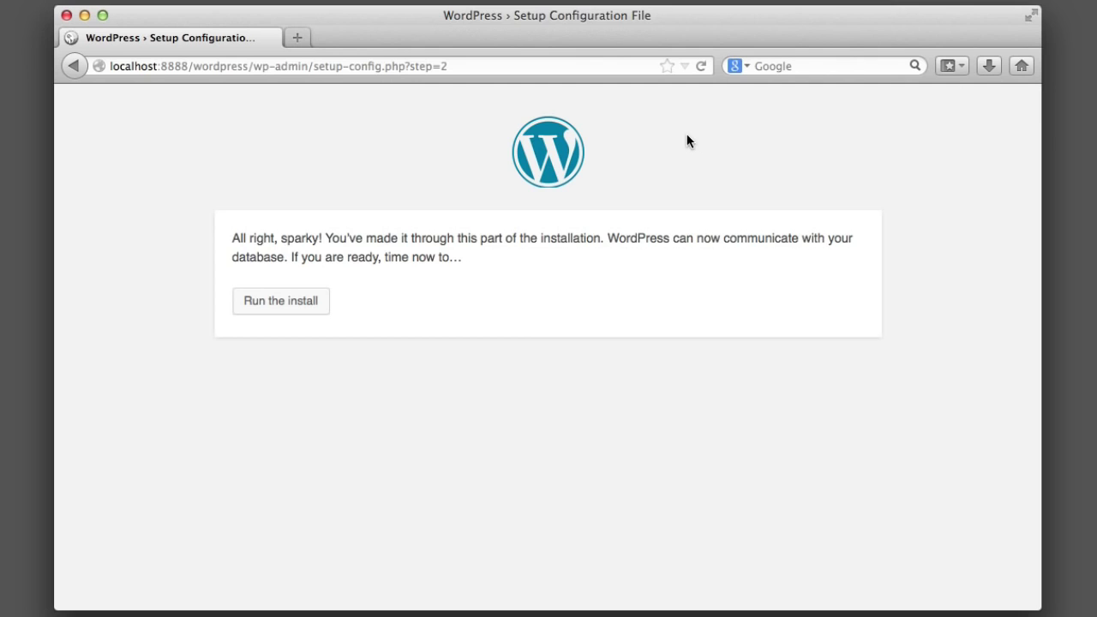
click(292, 302)
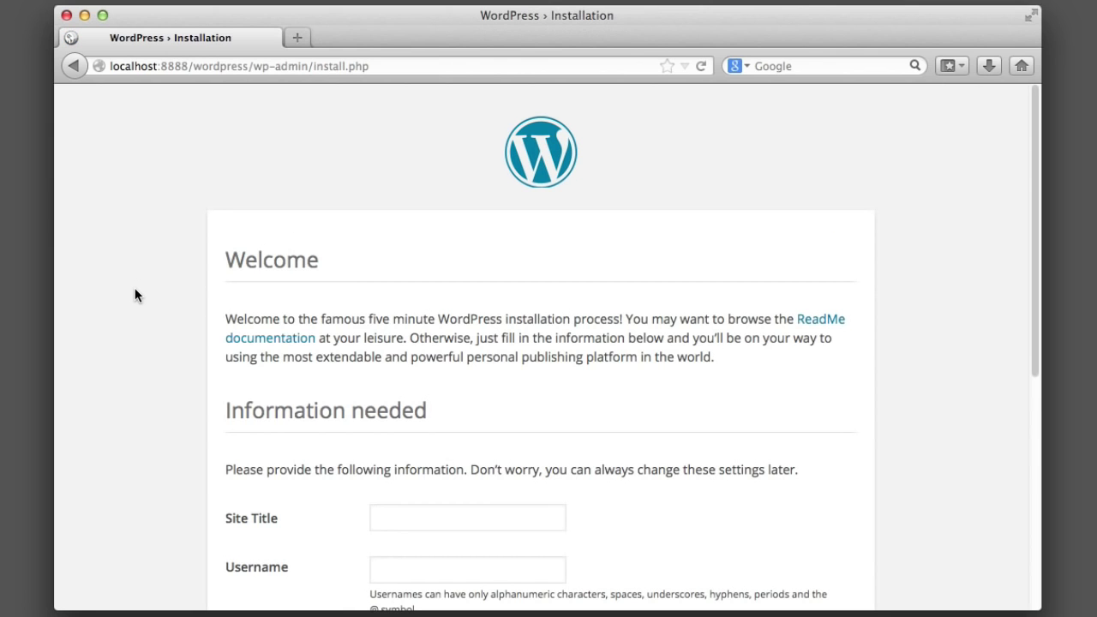
scroll(135, 289, down, 3)
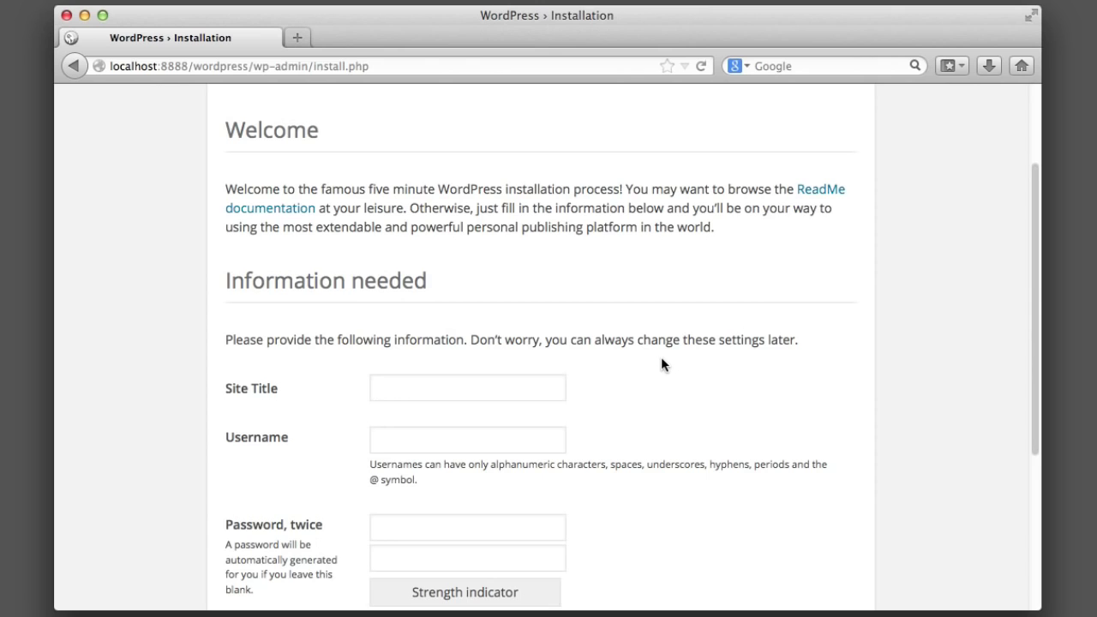
scroll(664, 360, down, 5)
click(383, 426)
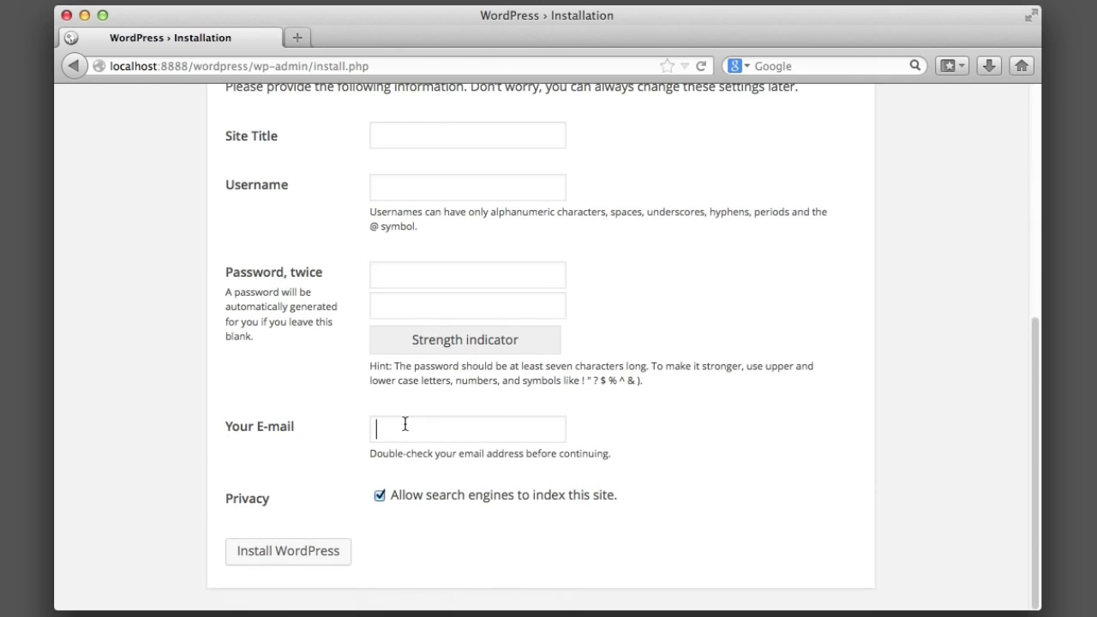
click(279, 553)
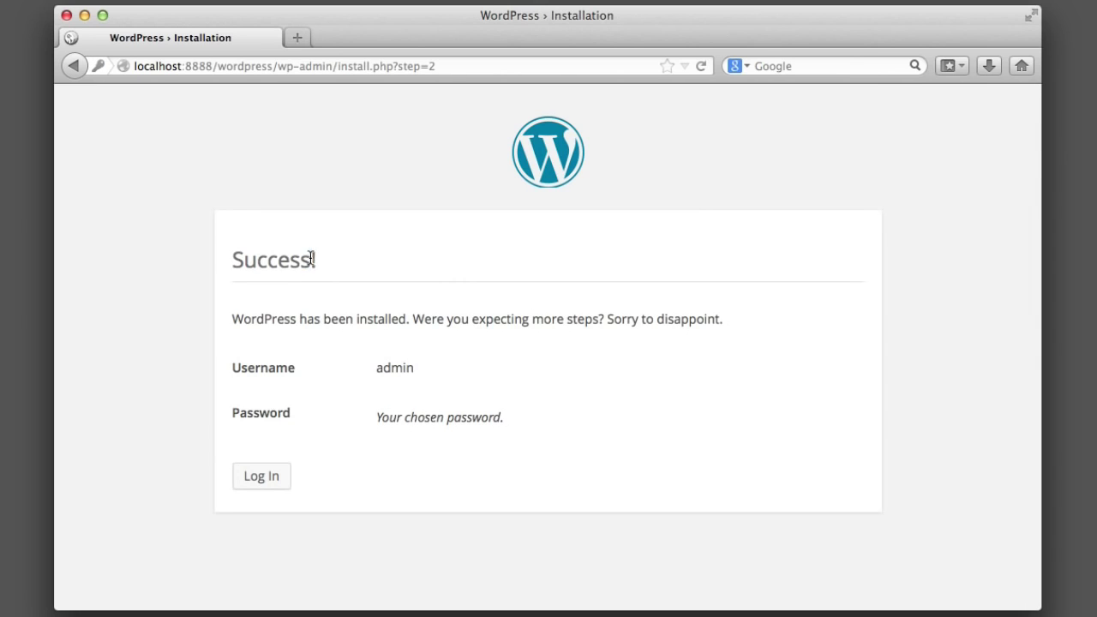
Step: Review the new account's username, then go to the login page and focus the Password field
drag(376, 369, 411, 365)
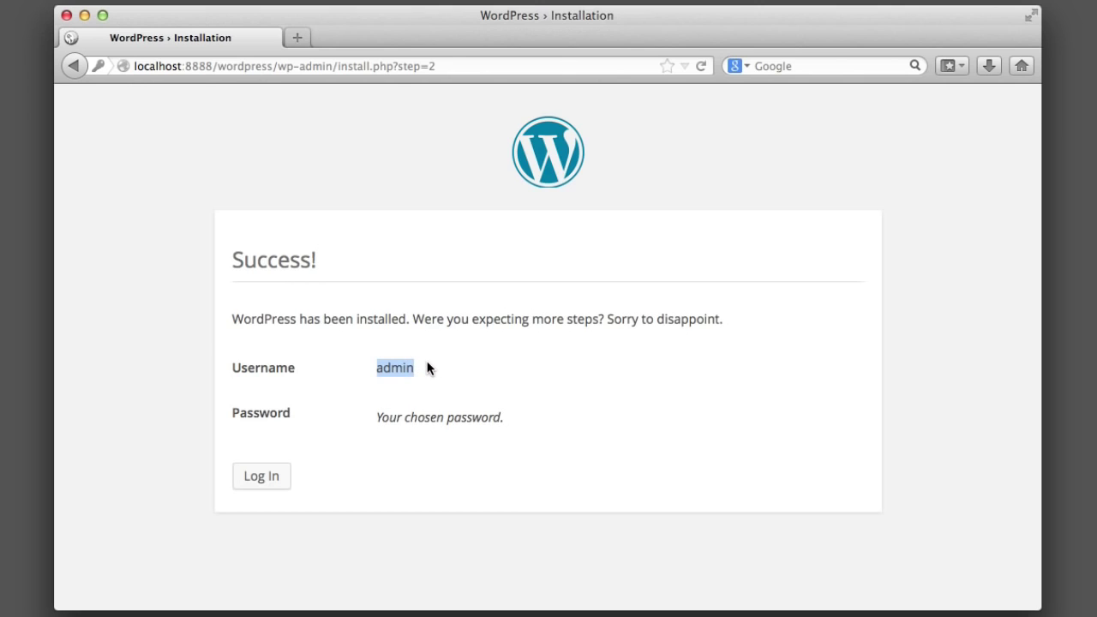
click(429, 359)
drag(372, 369, 408, 369)
click(442, 370)
click(282, 472)
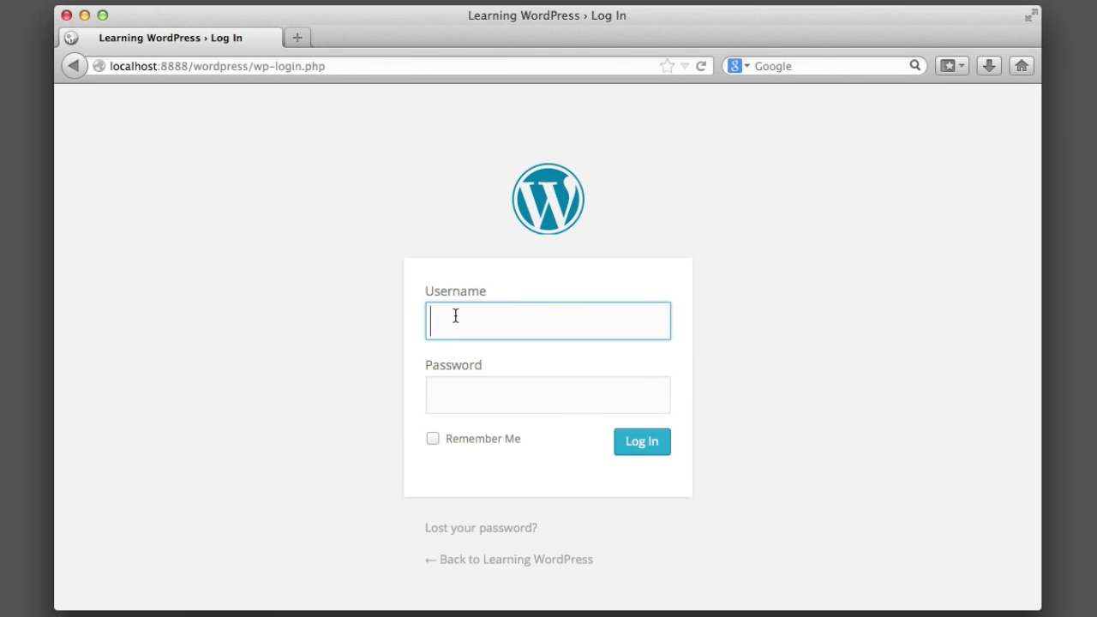
click(470, 382)
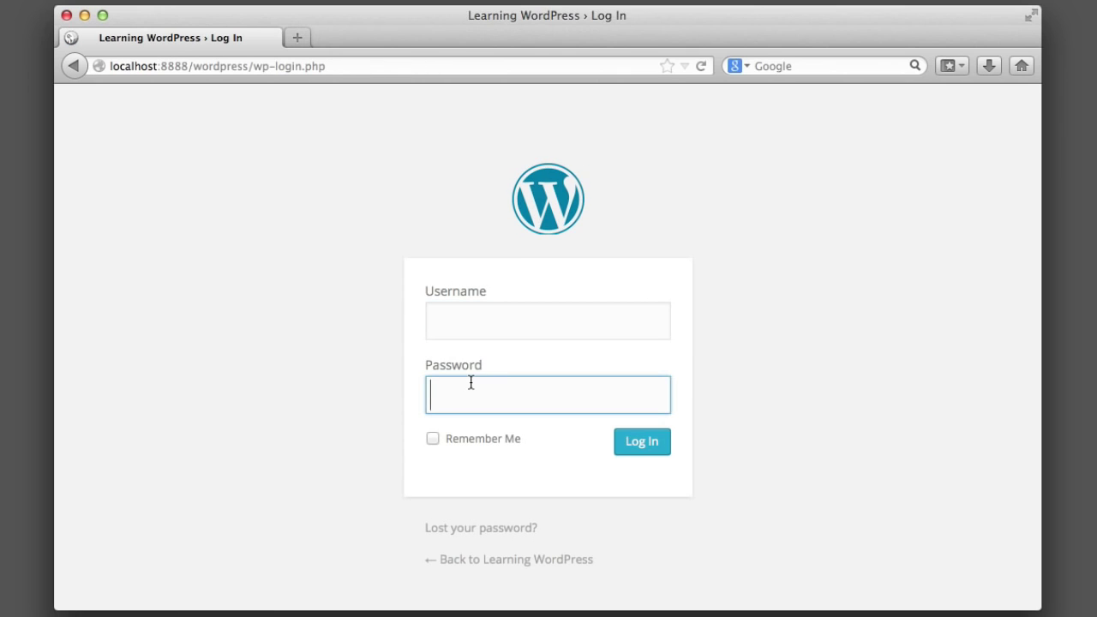